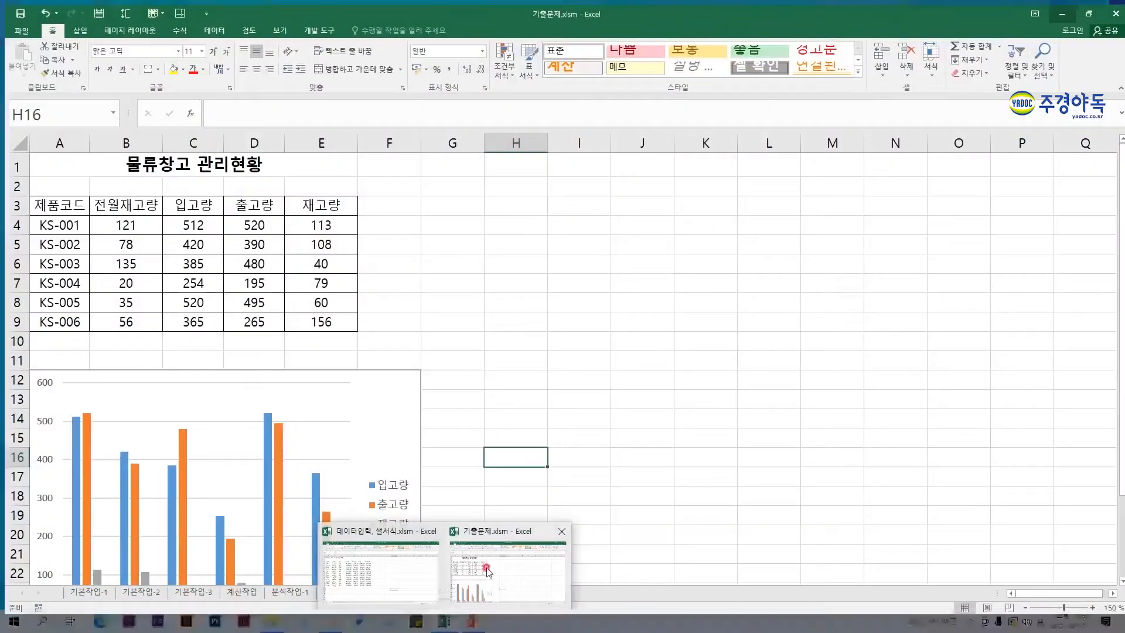
# Switch to the 기출문제.xlsm workbook and examine the 기본작업-1 sheet's title and the empty data-entry area starting at row 3.
pyautogui.click(475, 566)
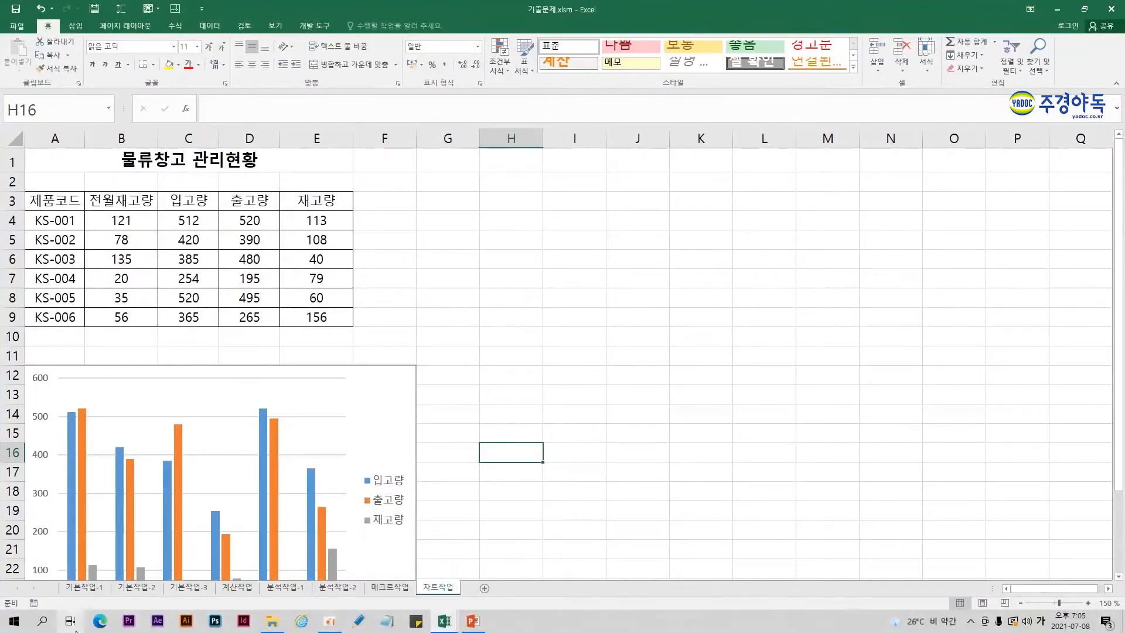
pyautogui.click(88, 589)
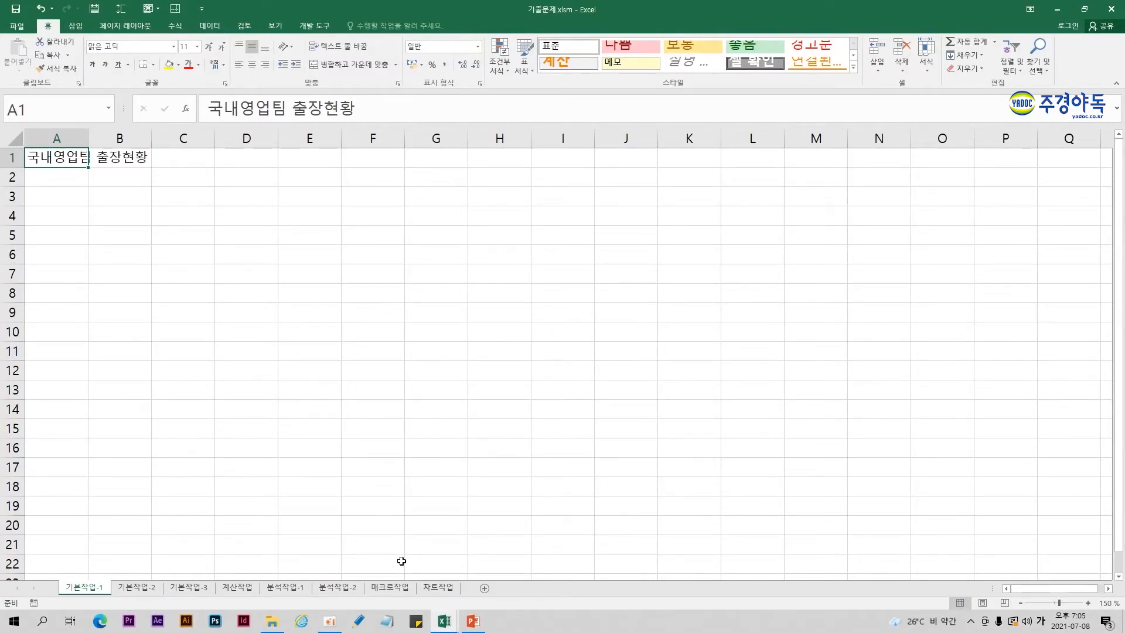
pyautogui.click(65, 587)
pyautogui.moveTo(42, 196); pyautogui.dragTo(483, 366)
pyautogui.click(246, 272)
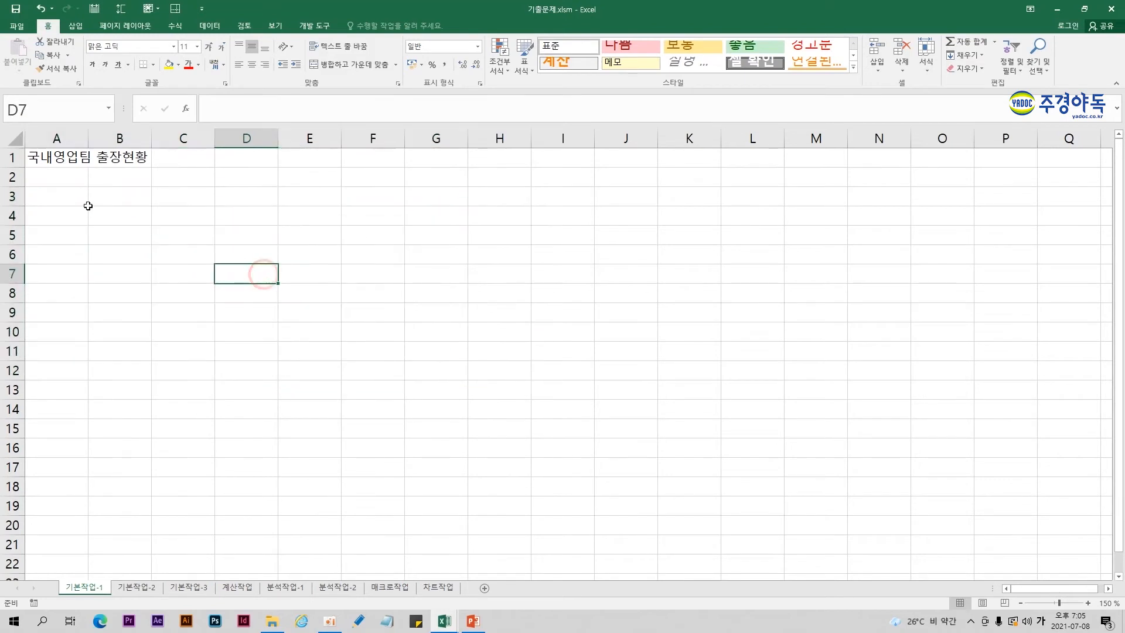
pyautogui.click(62, 192)
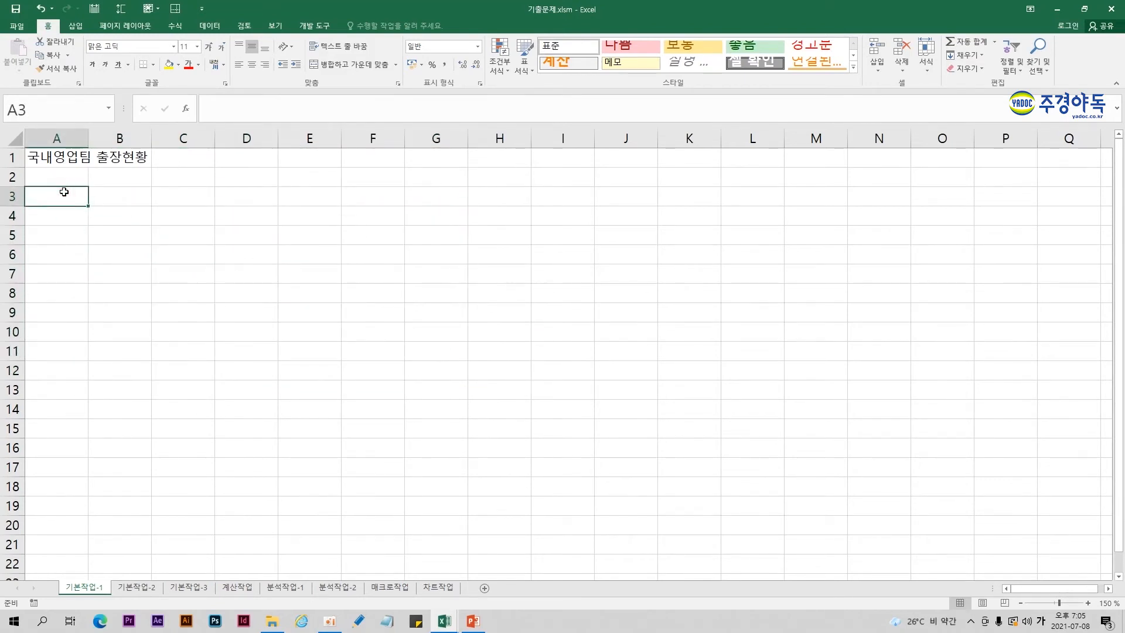
pyautogui.click(42, 197)
pyautogui.click(123, 195)
pyautogui.click(205, 195)
pyautogui.click(253, 195)
pyautogui.click(320, 195)
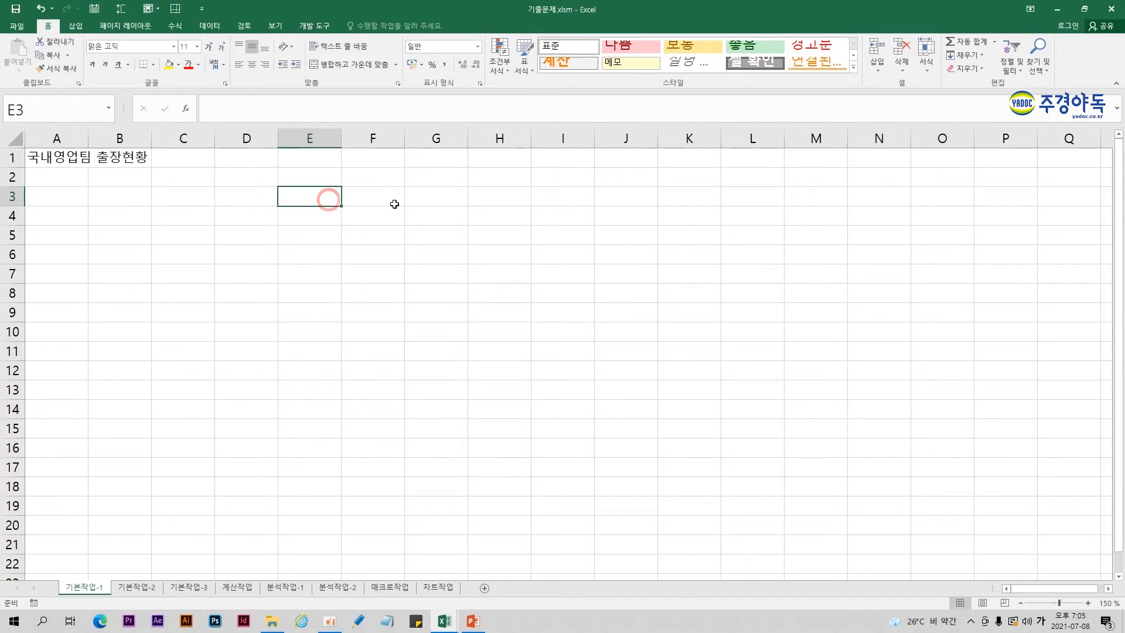
pyautogui.click(394, 204)
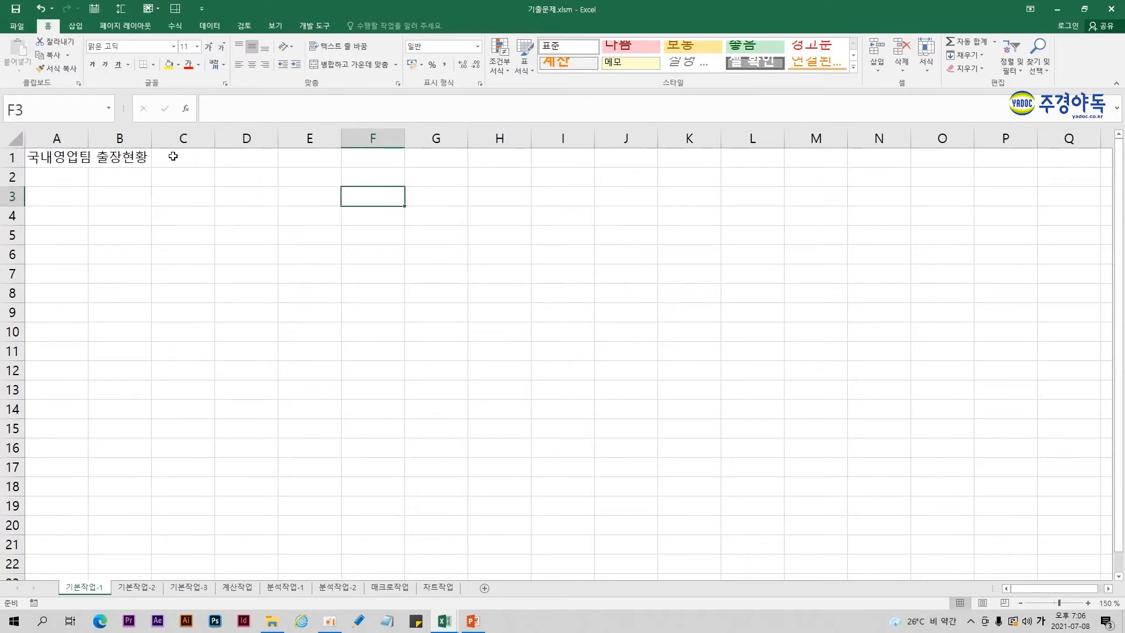
# Examine the salary table on the 기본작업-2 sheet, highlighting the title range A1:G1 and the data range A3:G15.
pyautogui.click(144, 587)
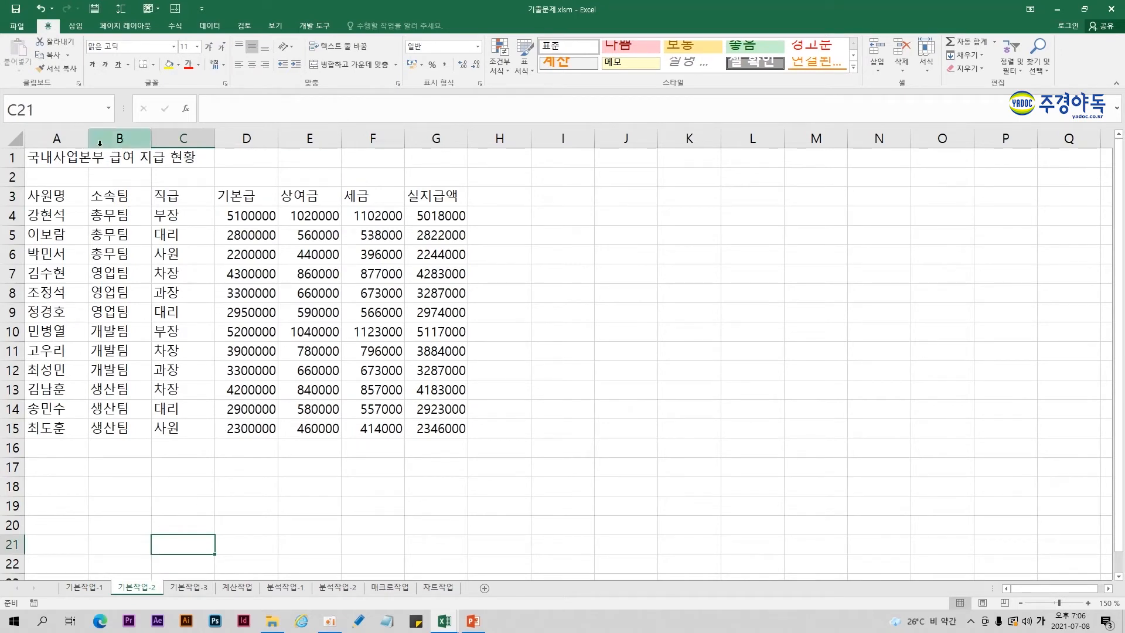
pyautogui.moveTo(46, 162); pyautogui.dragTo(437, 159)
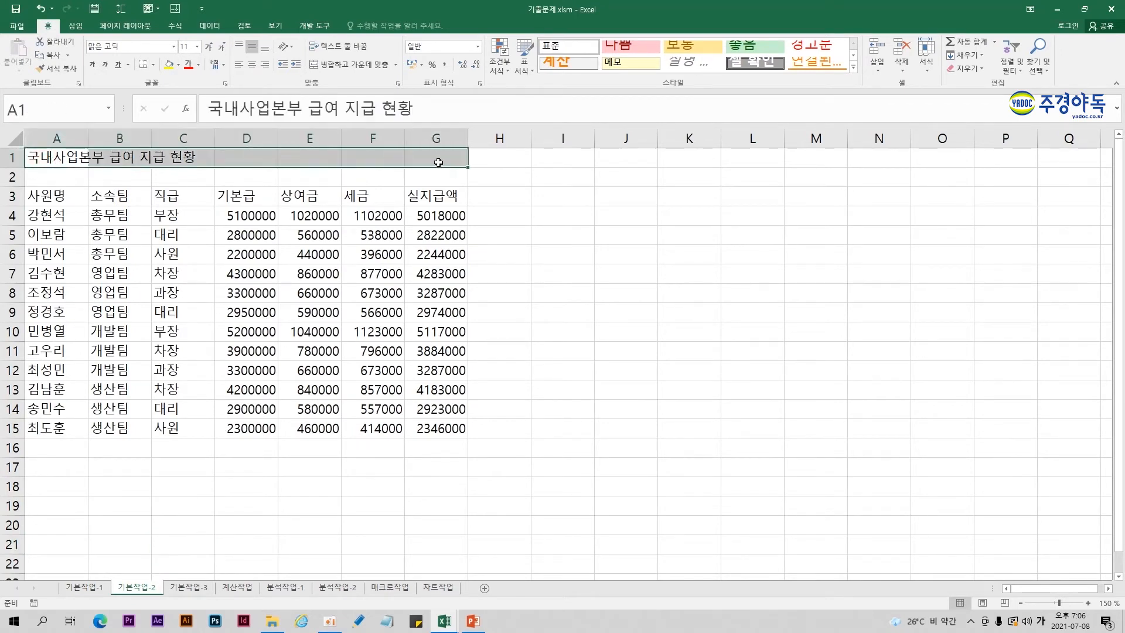
pyautogui.click(134, 216)
pyautogui.click(57, 199)
pyautogui.moveTo(56, 199); pyautogui.dragTo(436, 215)
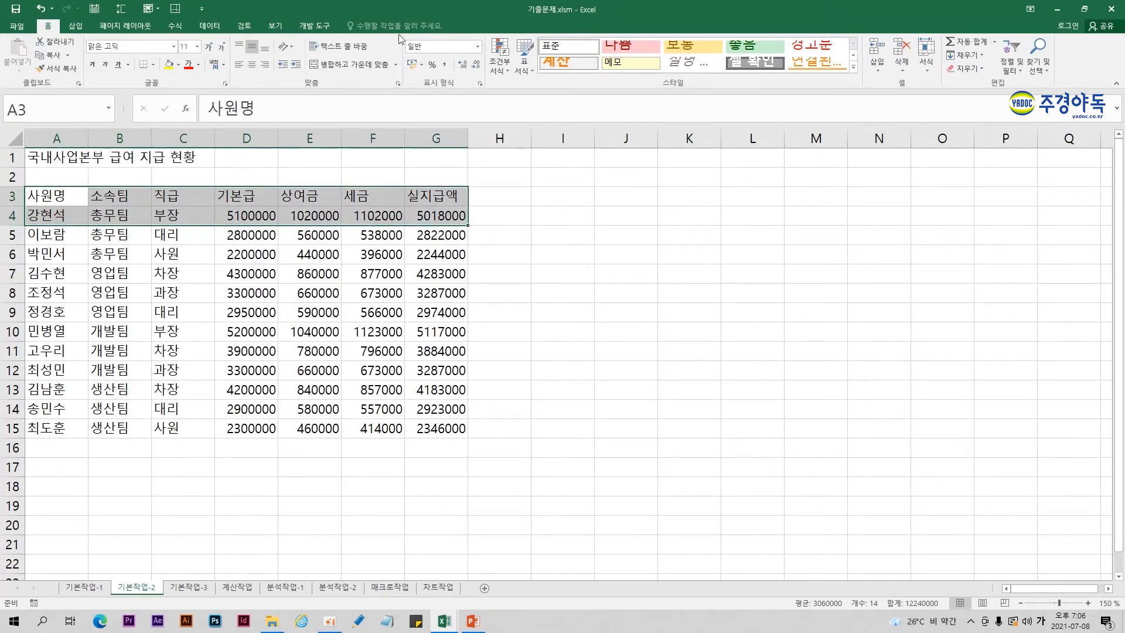
pyautogui.click(582, 258)
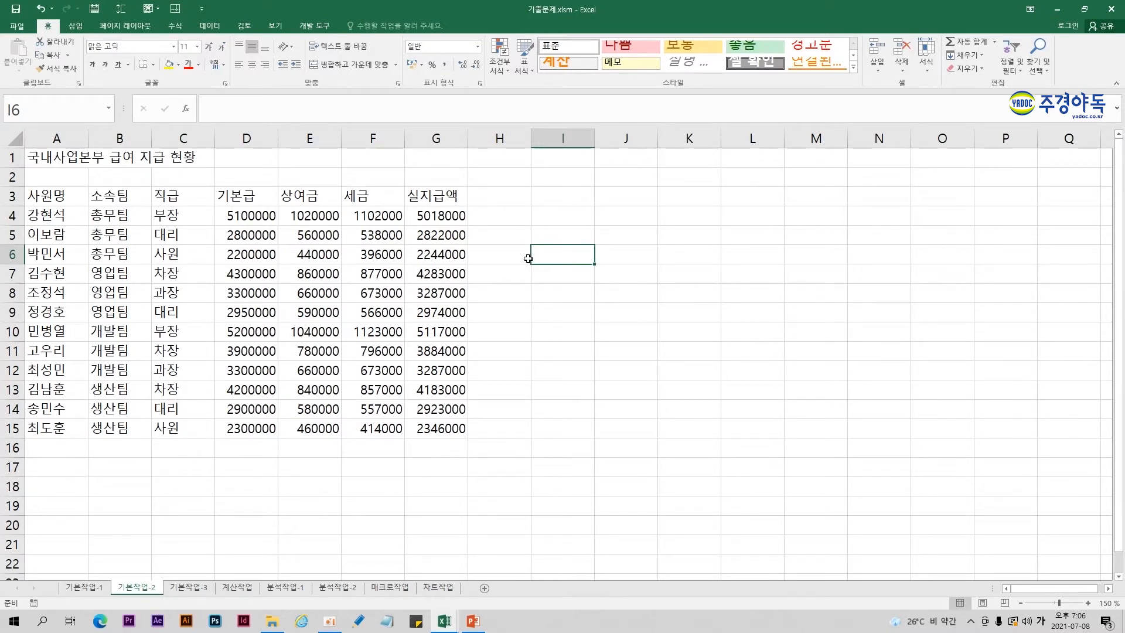
pyautogui.moveTo(47, 203); pyautogui.dragTo(456, 428)
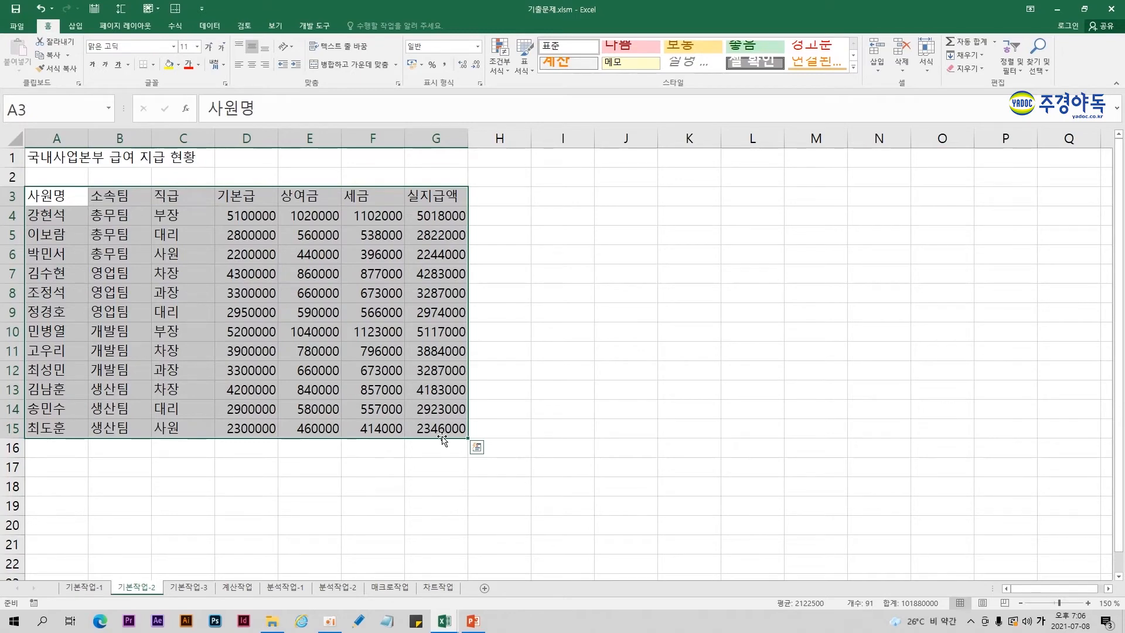
pyautogui.click(427, 501)
# Compare the 기본작업-1 data-entry sheet with the 기본작업-2 formatting sheet.
pyautogui.click(81, 591)
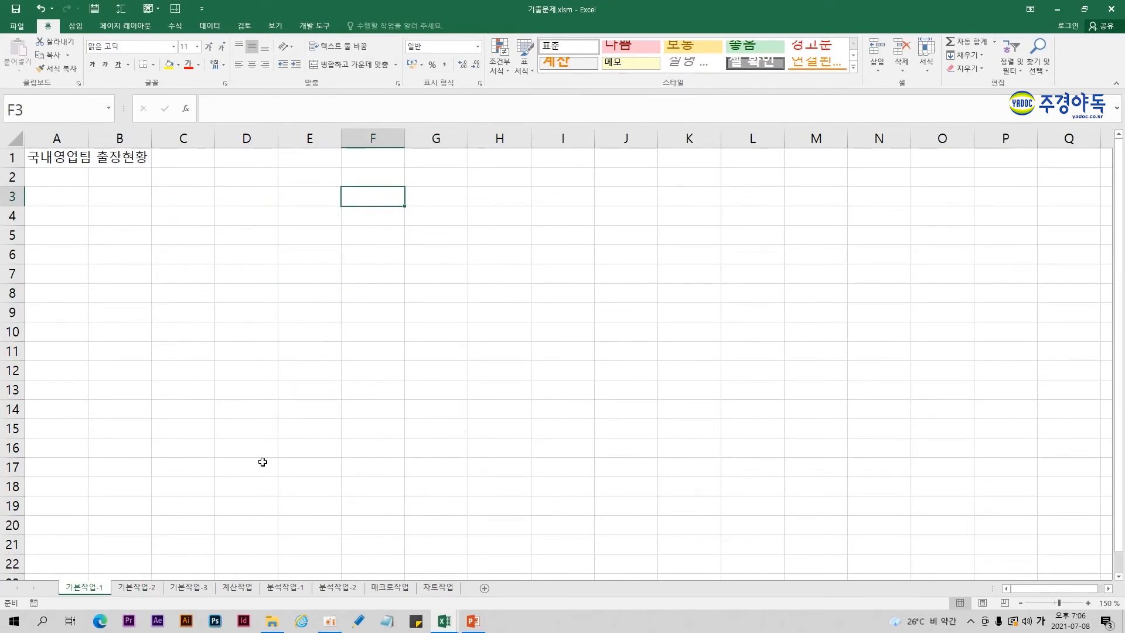
pyautogui.click(125, 586)
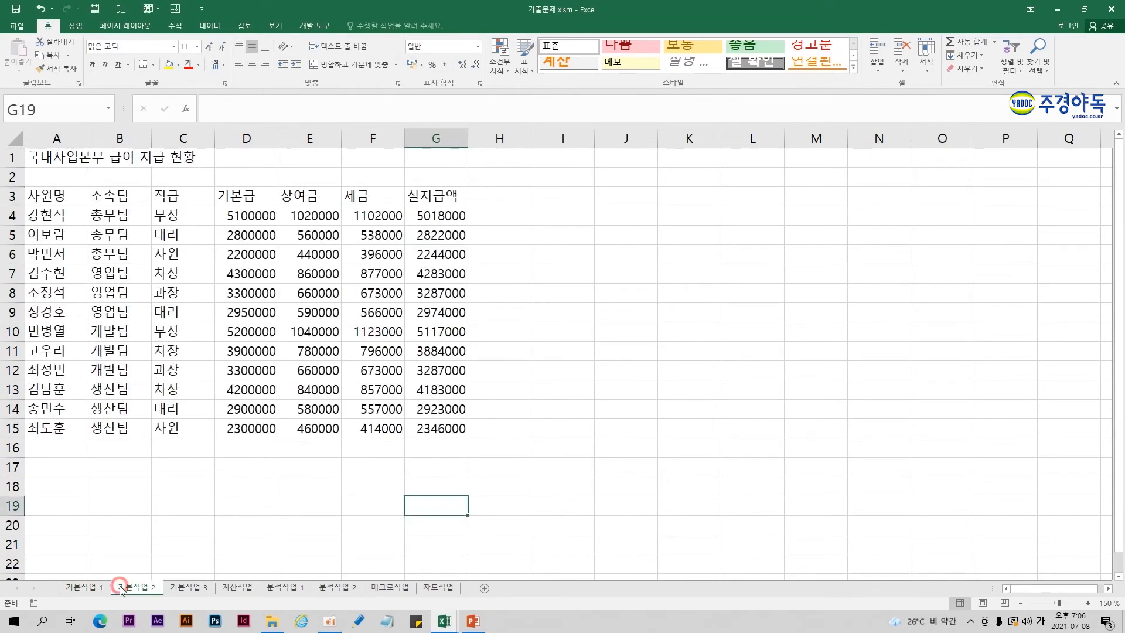
pyautogui.click(84, 589)
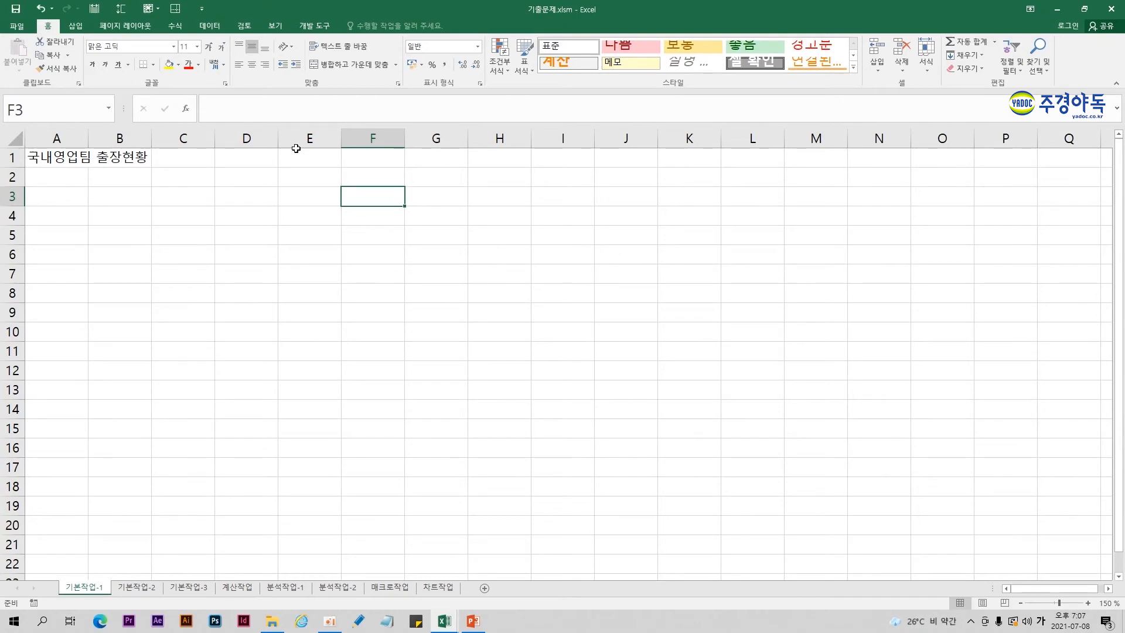
pyautogui.click(153, 592)
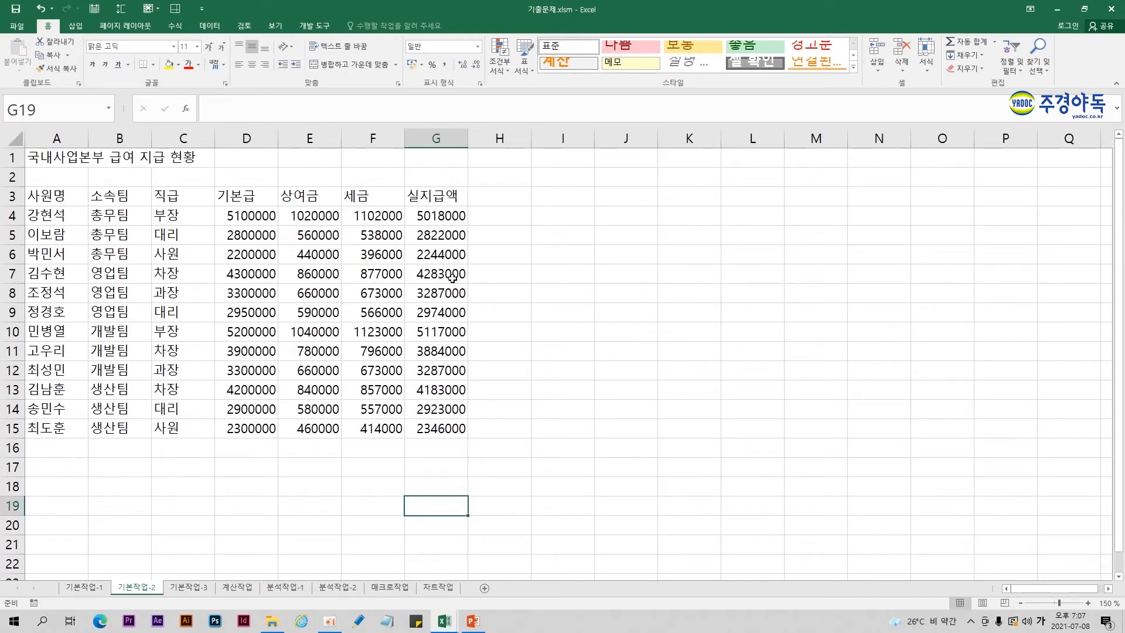
# Examine the massage chair and air purifier rental table on the 기본작업-3 sheet.
pyautogui.click(189, 588)
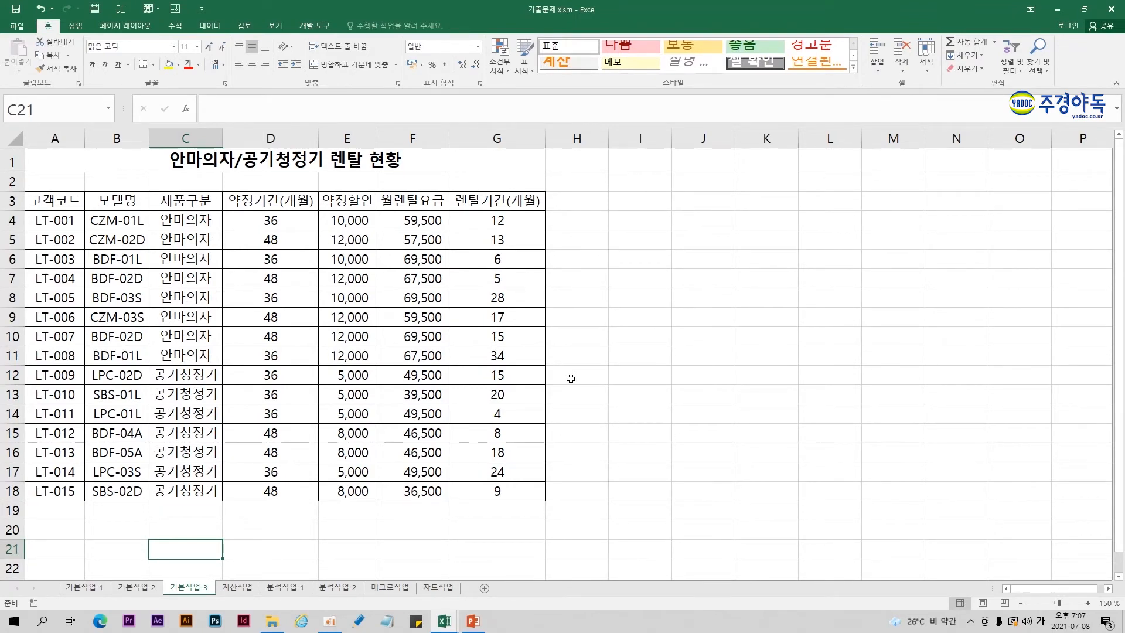
pyautogui.click(623, 319)
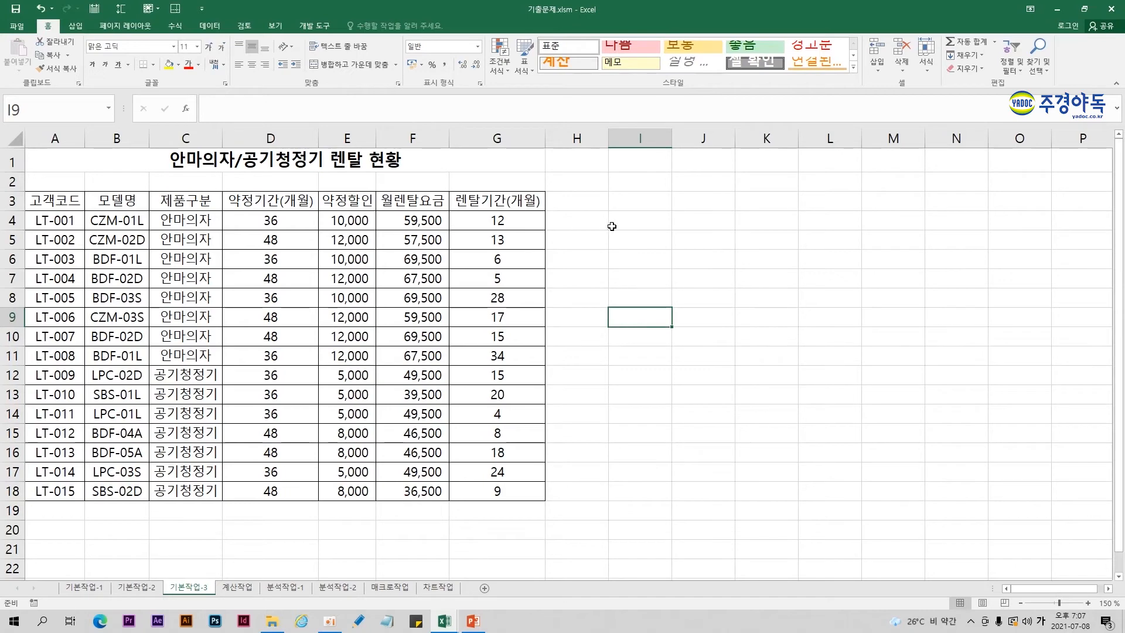
pyautogui.click(584, 227)
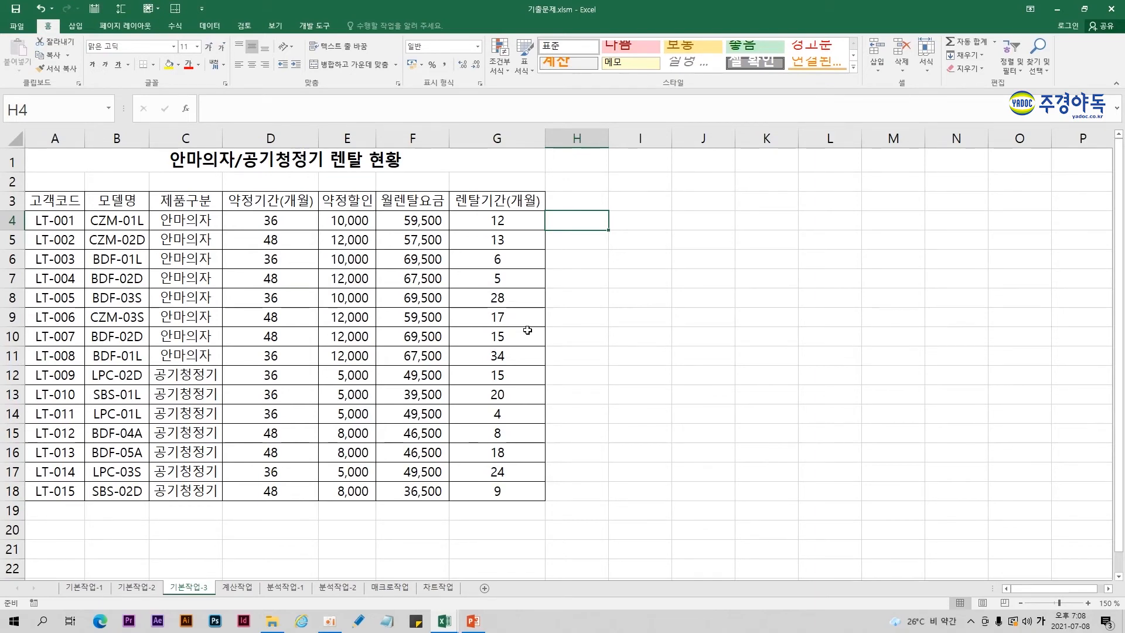
# Look over the calculation tables on the 계산작업 sheet and the data tables on 분석작업-1 and 분석작업-2.
pyautogui.click(237, 587)
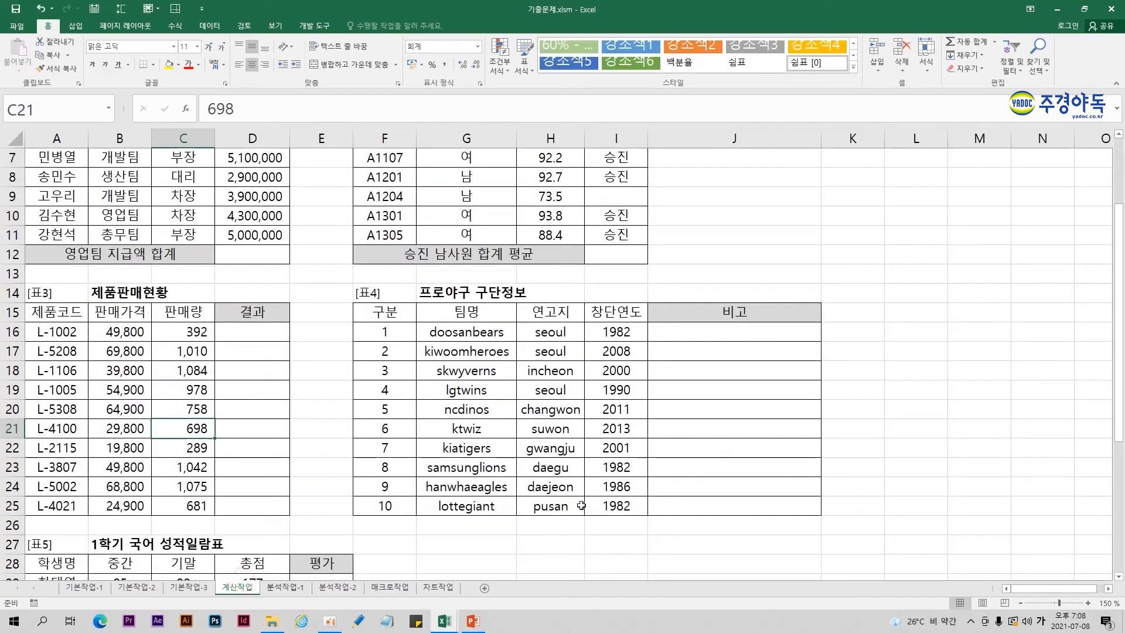
pyautogui.scroll(2, 582, 505)
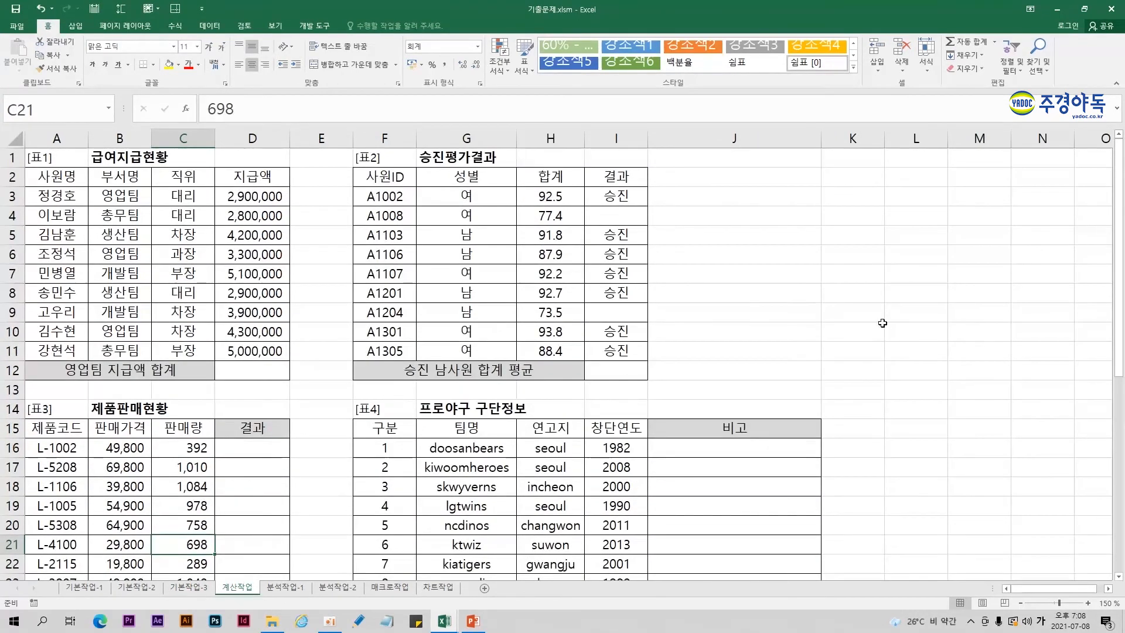
pyautogui.click(846, 325)
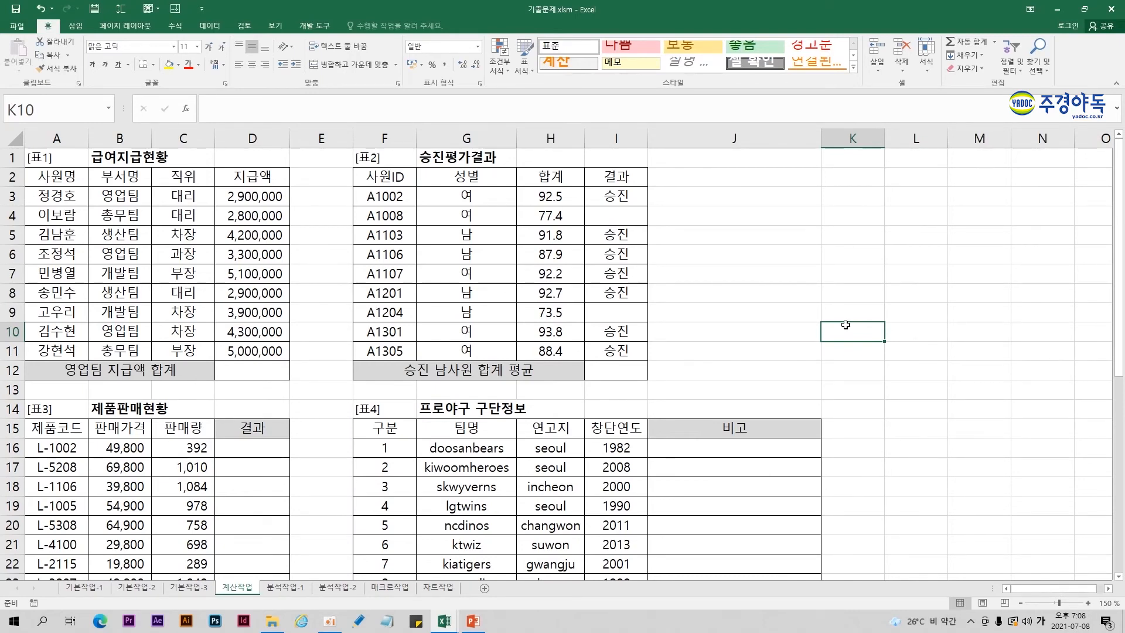
pyautogui.click(278, 592)
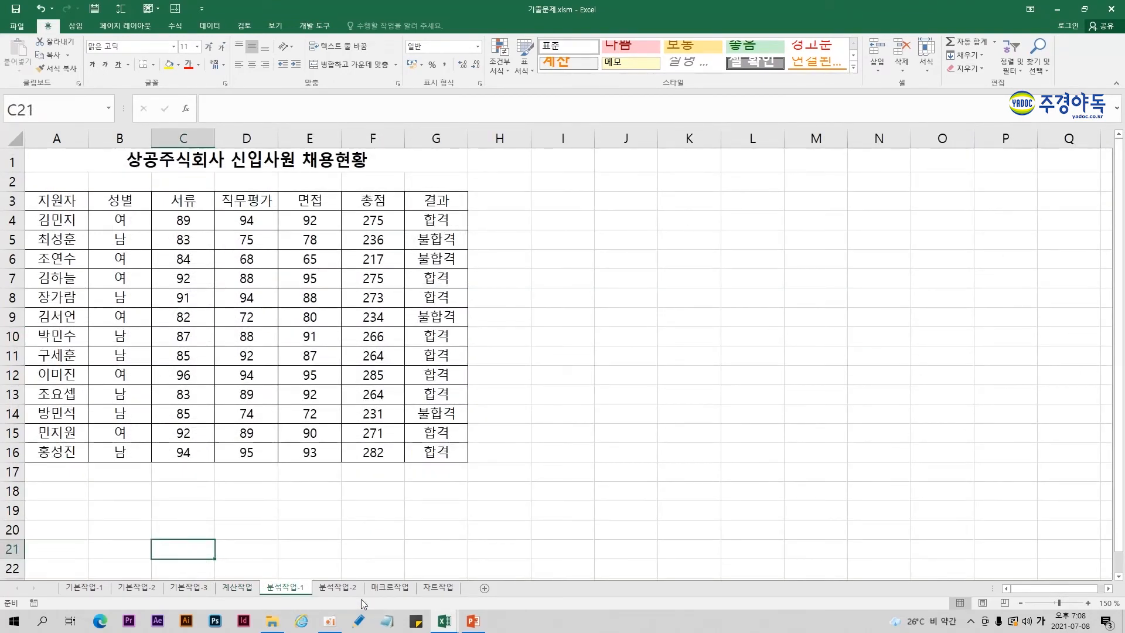
pyautogui.click(347, 587)
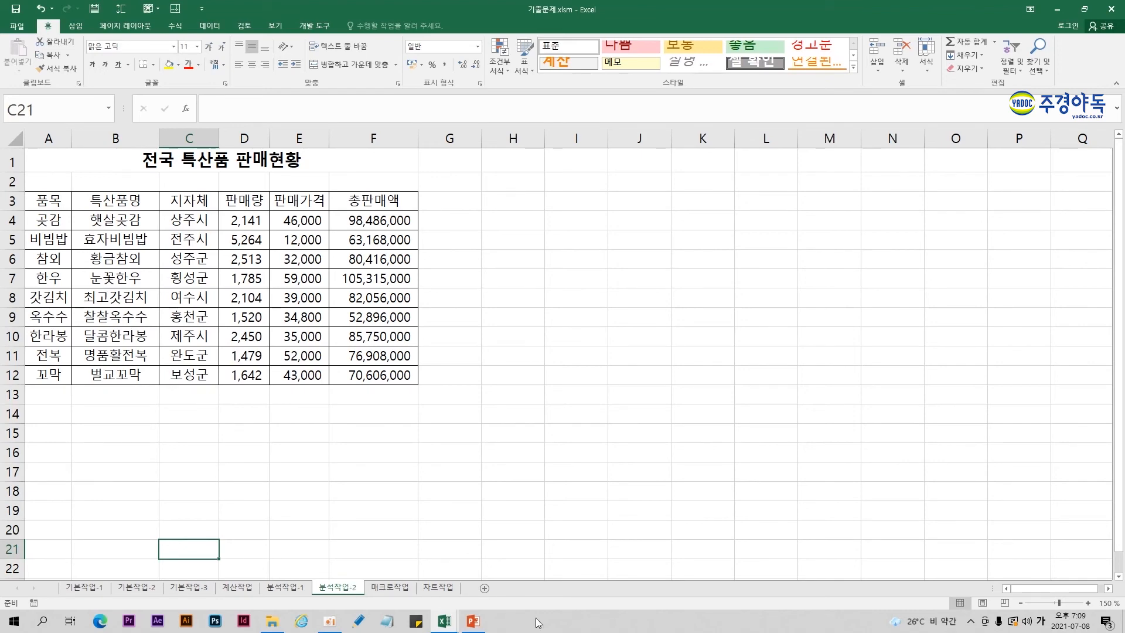
# Examine the header row and empty average column G4:G11 on the 매크로작업 sheet, and view the chart on 차트작업.
pyautogui.click(406, 589)
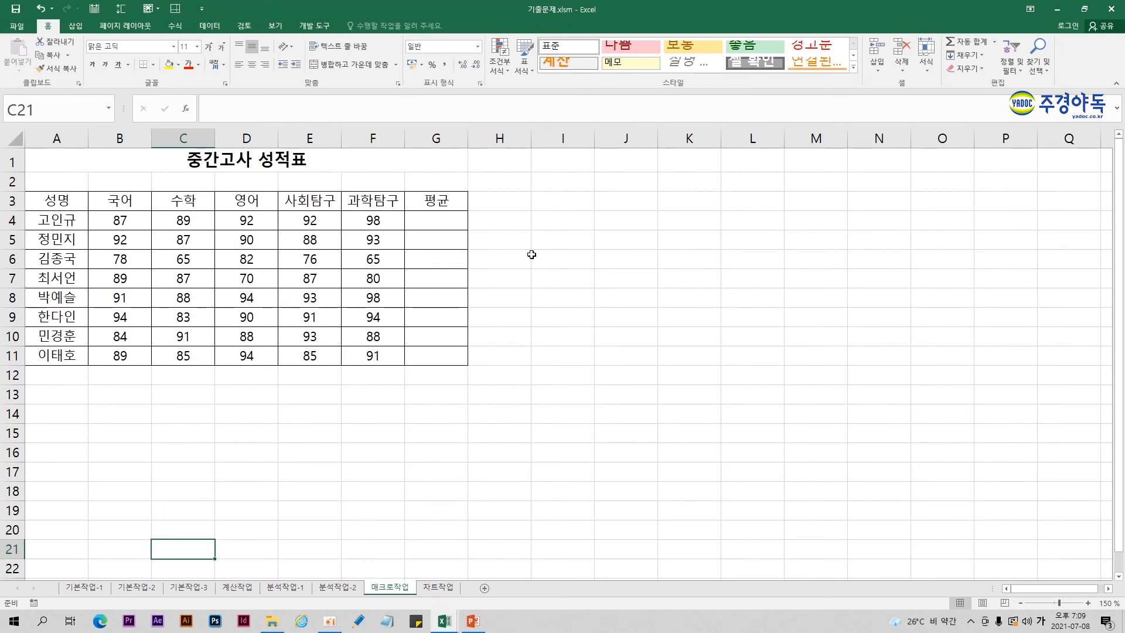
pyautogui.moveTo(32, 199); pyautogui.dragTo(436, 209)
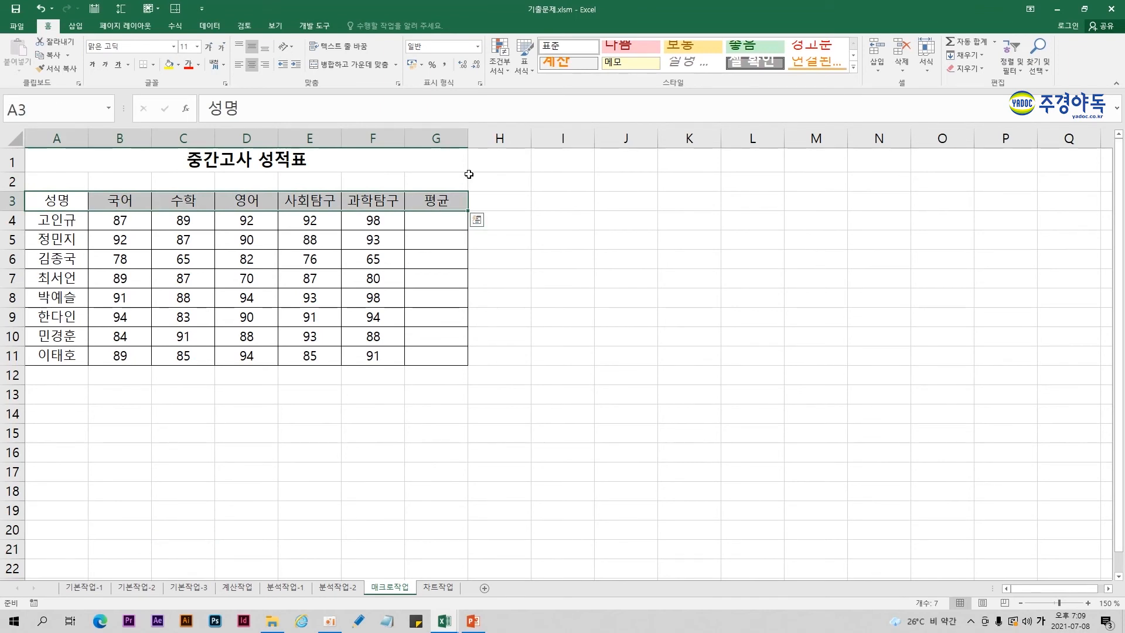
pyautogui.click(505, 243)
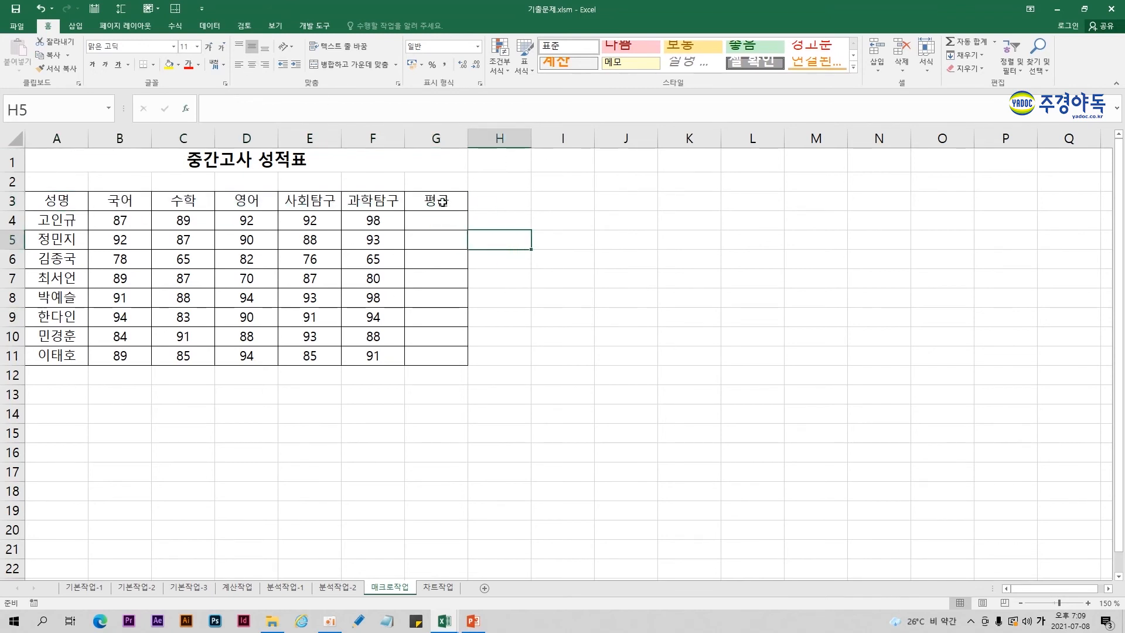
pyautogui.moveTo(449, 214); pyautogui.dragTo(440, 358)
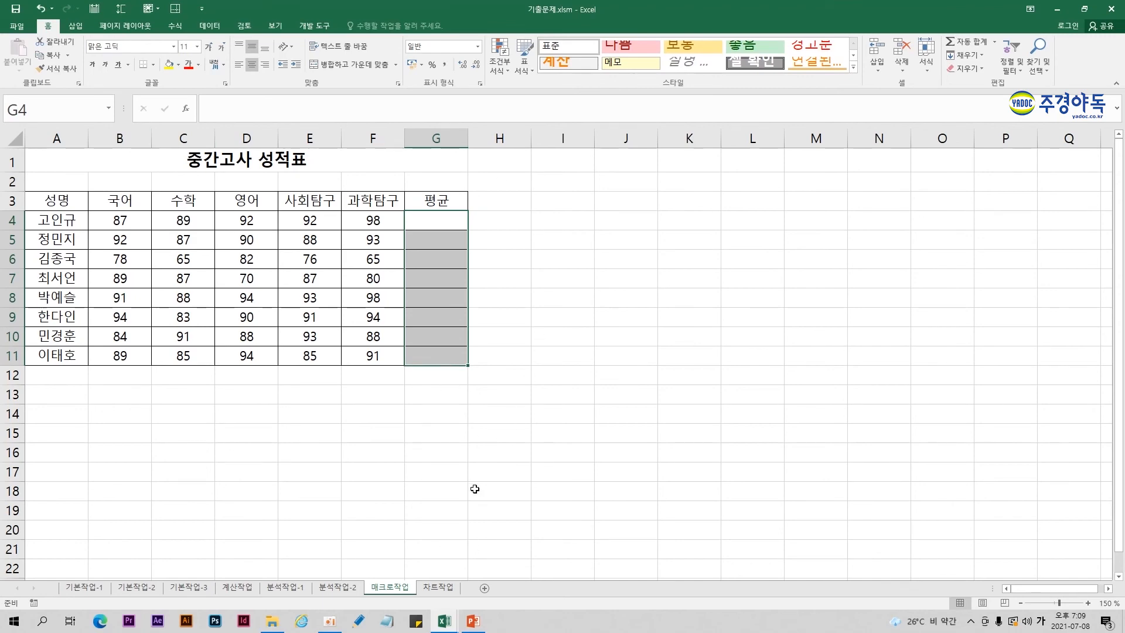
pyautogui.click(444, 589)
pyautogui.scroll(-1, 500, 515)
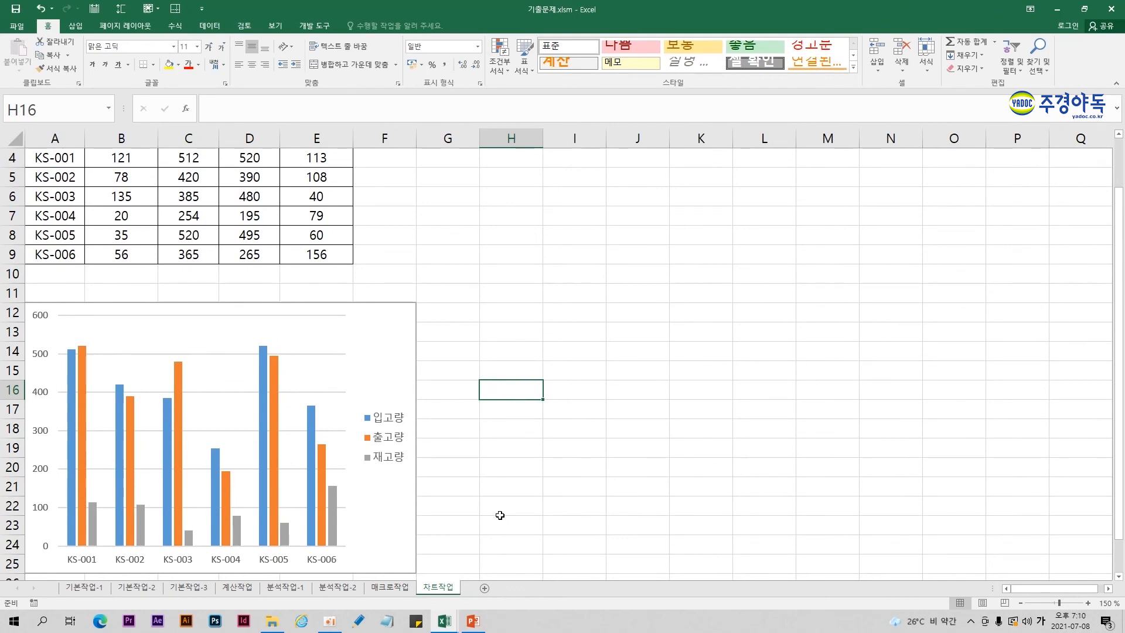
# Revisit the 계산작업, 분석작업-1 and 분석작업-2 sheets.
pyautogui.click(238, 587)
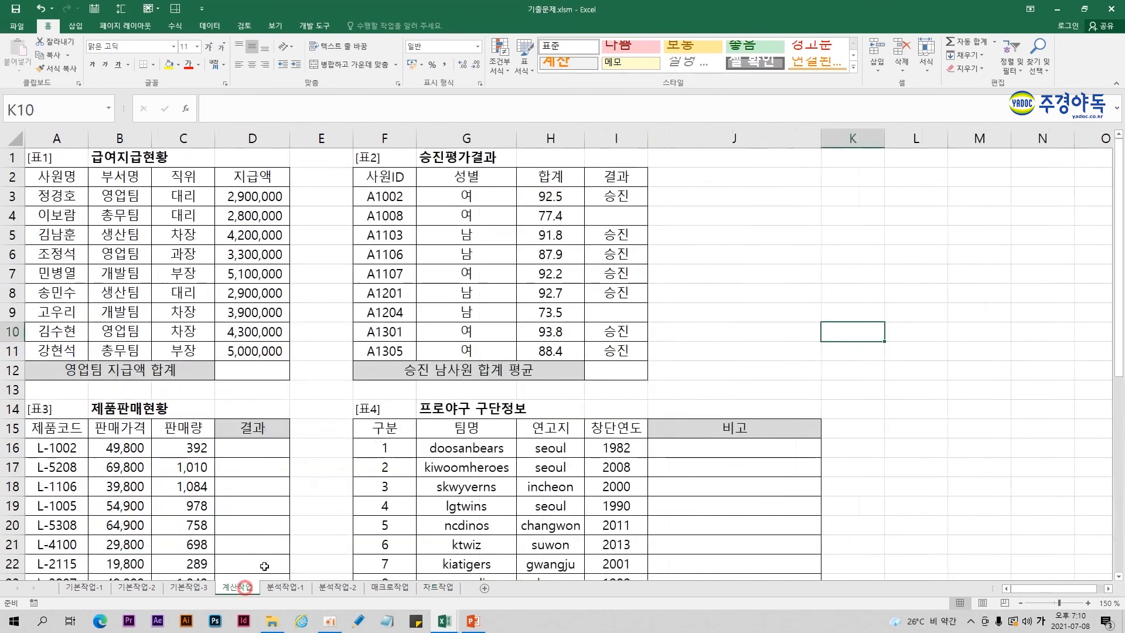
pyautogui.click(287, 588)
pyautogui.click(336, 588)
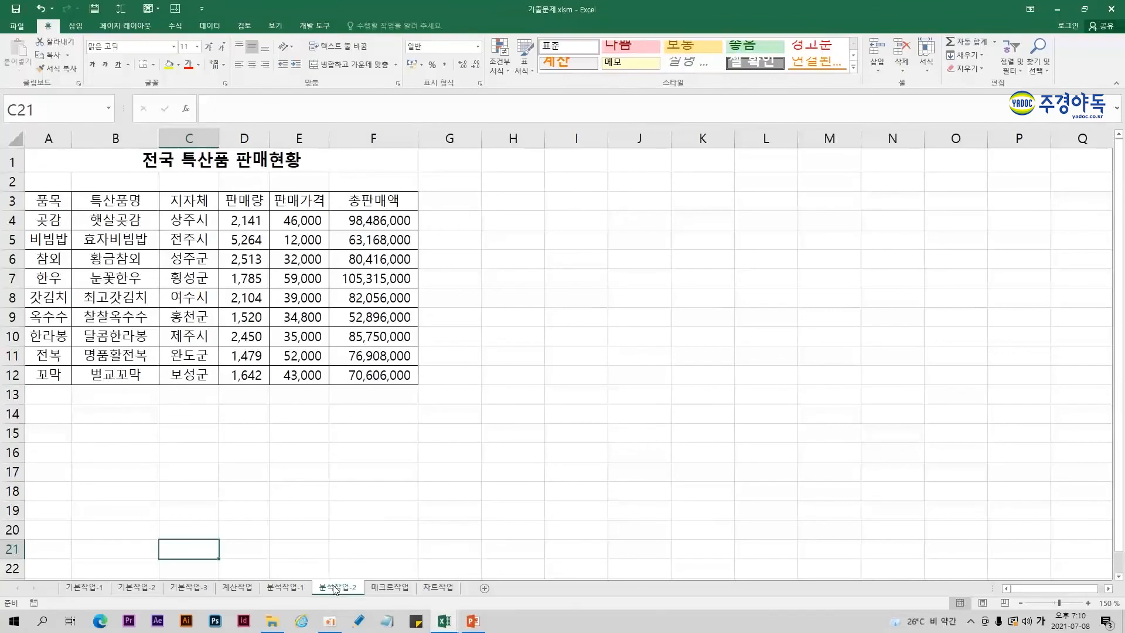